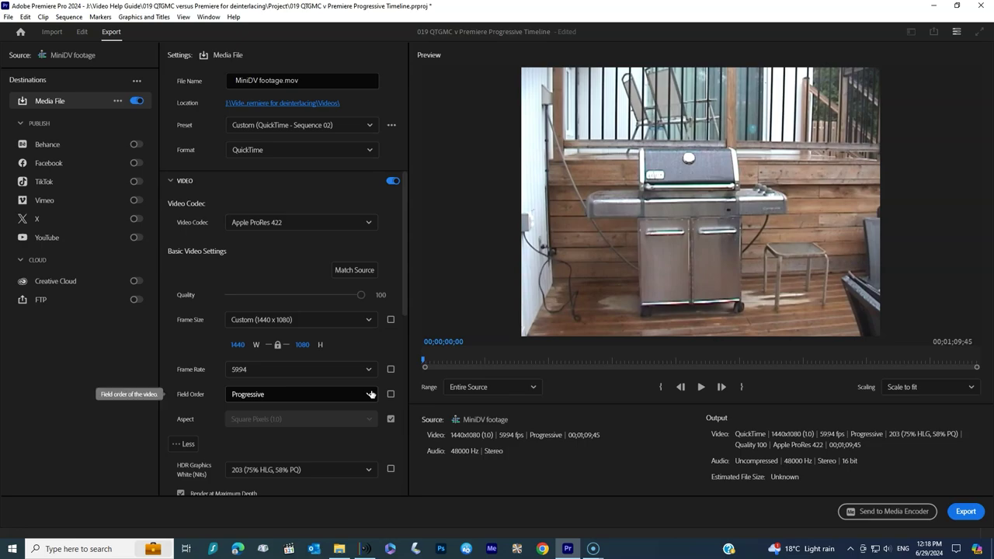
# Scroll down the export settings to review the ProRes 422 1440x1080 59.94p options.
pyautogui.scroll(-3, 370, 393)
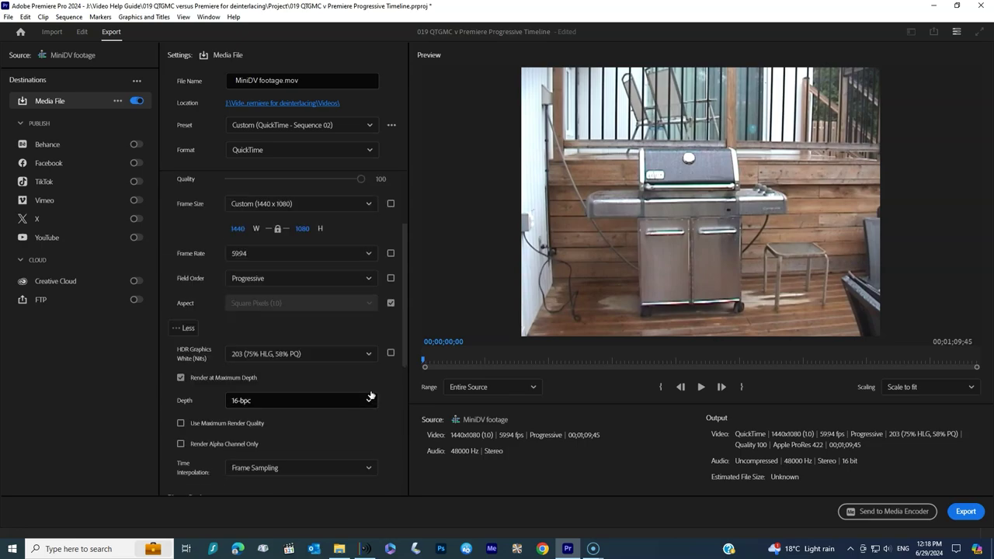
# Keep Time Interpolation on Frame Sampling and check the export file name.
pyautogui.scroll(-2, 372, 395)
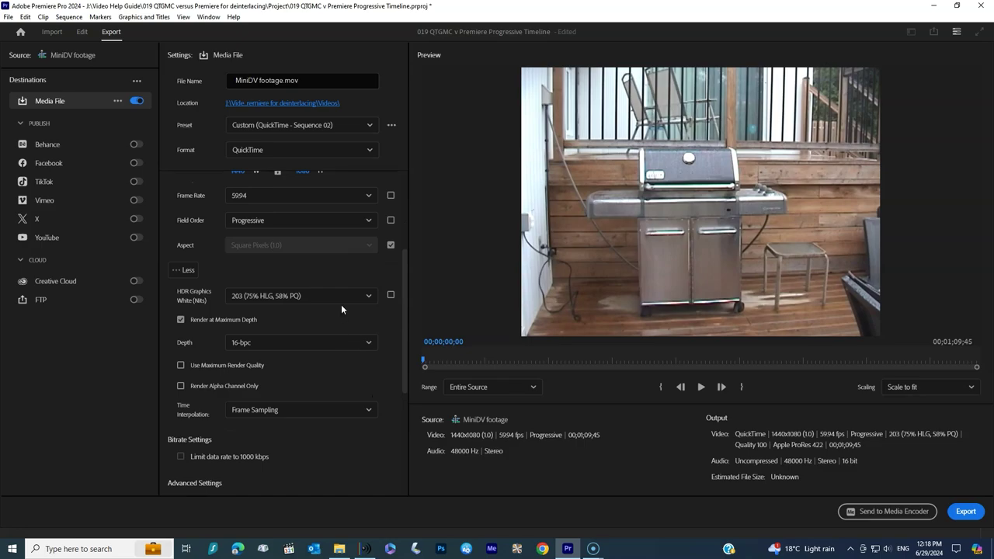
pyautogui.click(341, 410)
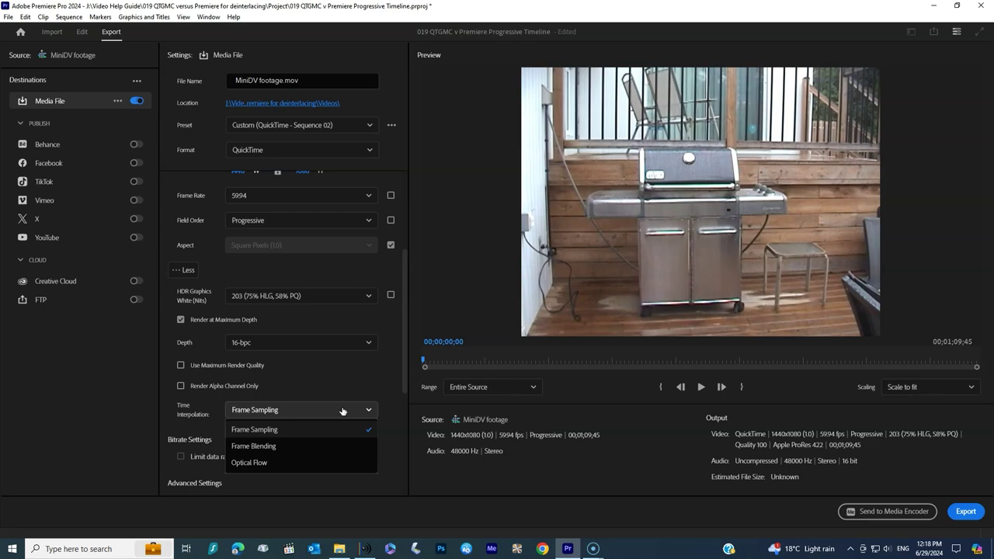
pyautogui.click(359, 375)
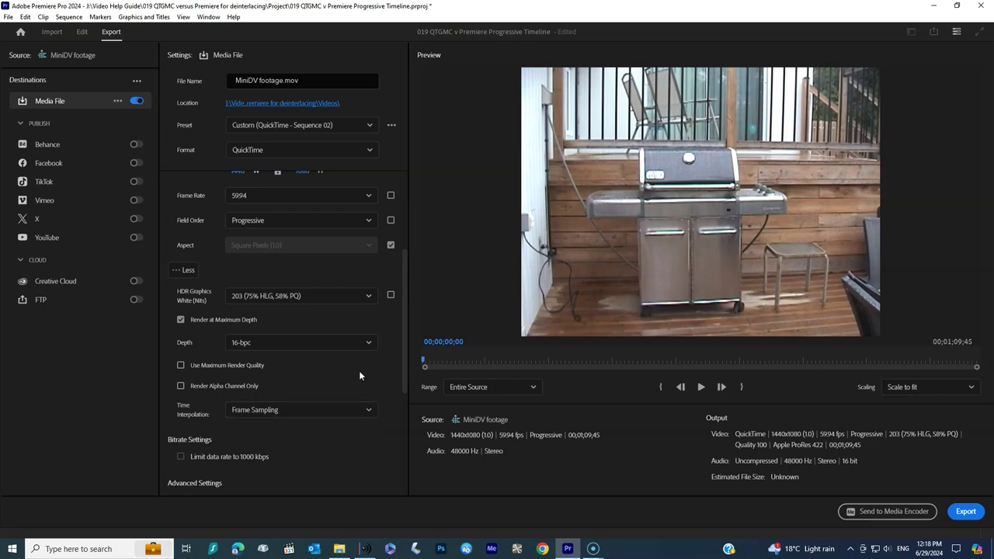
pyautogui.scroll(-2, 360, 373)
pyautogui.scroll(-1, 360, 367)
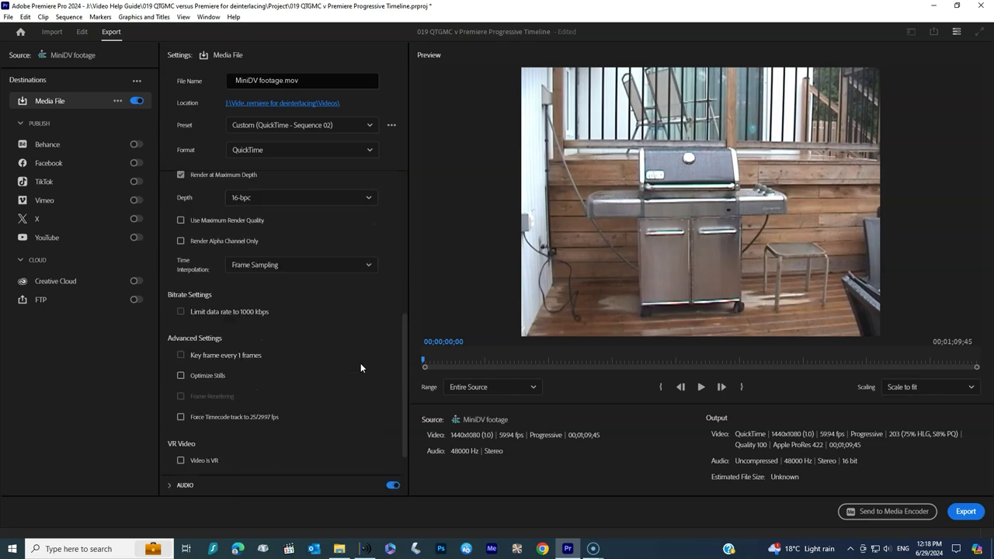
pyautogui.scroll(6, 357, 337)
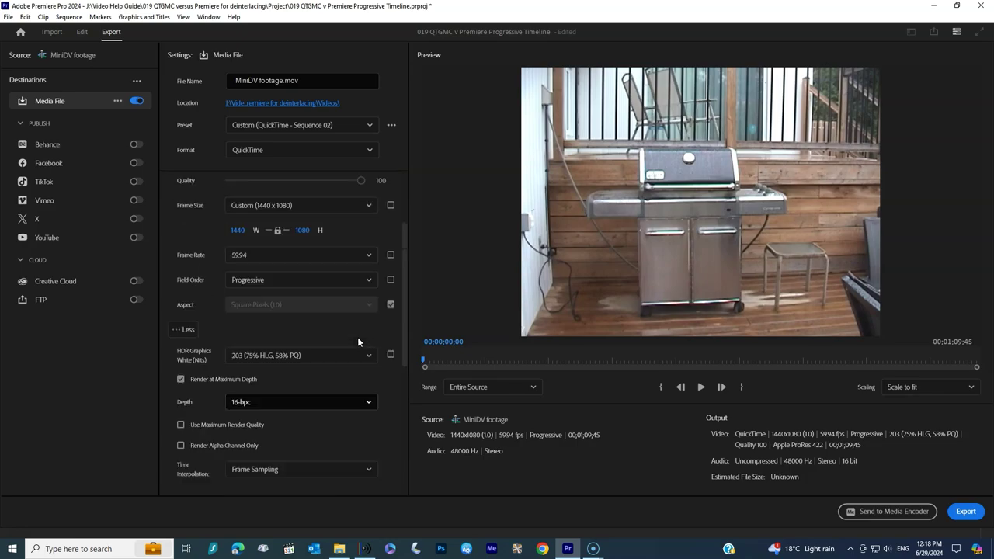
pyautogui.click(292, 80)
# Export the ProRes file, then reopen export settings to review the interpolation choices.
pyautogui.click(965, 511)
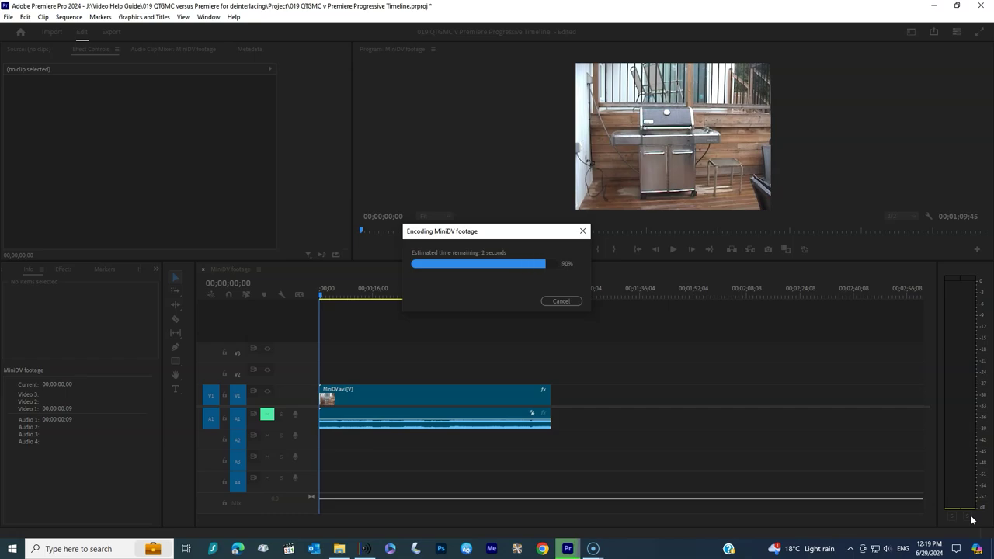
pyautogui.rightClick(547, 399)
pyautogui.hotkey('ctrl', 'm')
pyautogui.scroll(-1, 331, 363)
pyautogui.click(311, 437)
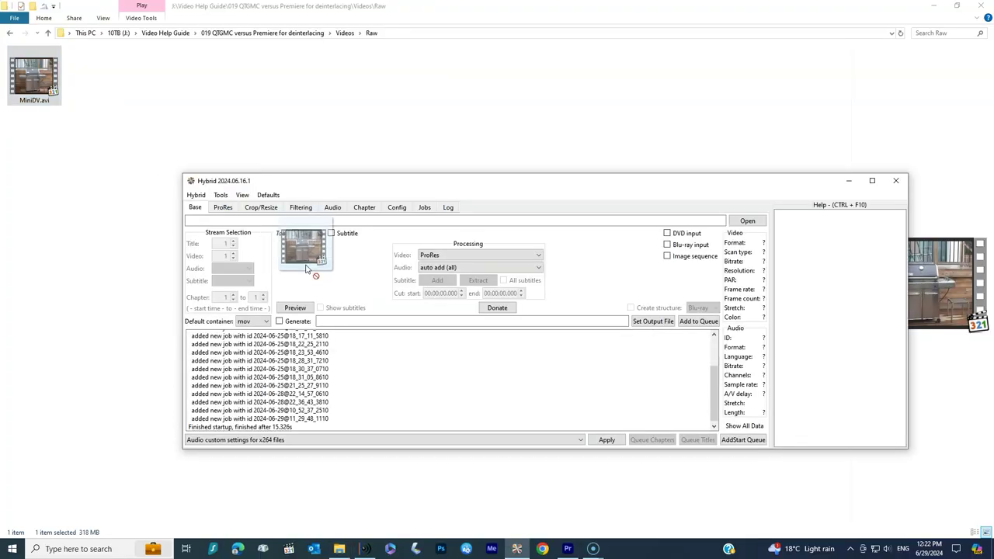
# Load MiniDV.avi into Hybrid, set the output to QTGMC_59.97.mov, and view the ProRes settings.
pyautogui.moveTo(317, 220)
pyautogui.mouseDown()
pyautogui.moveTo(323, 228)
pyautogui.moveTo(318, 221)
pyautogui.mouseUp()
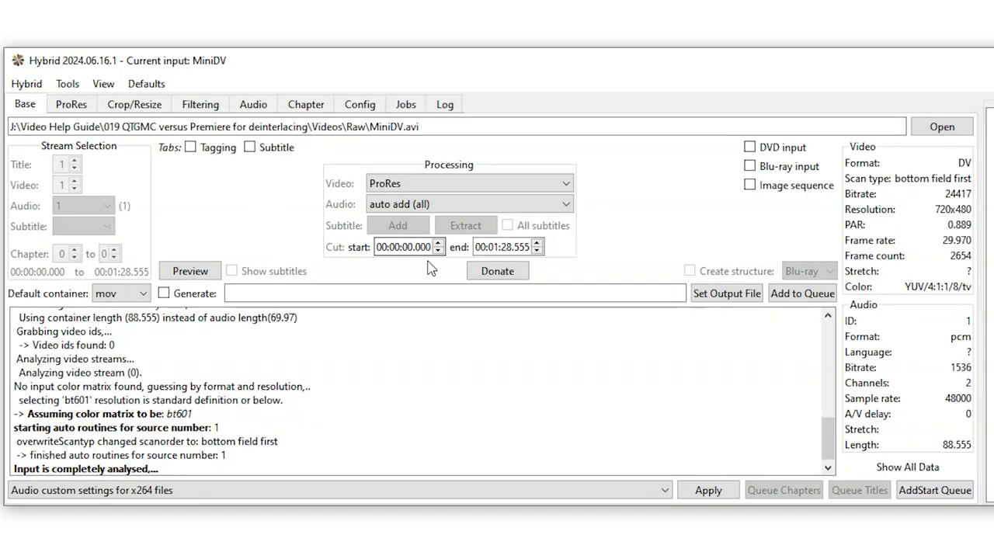
pyautogui.click(722, 299)
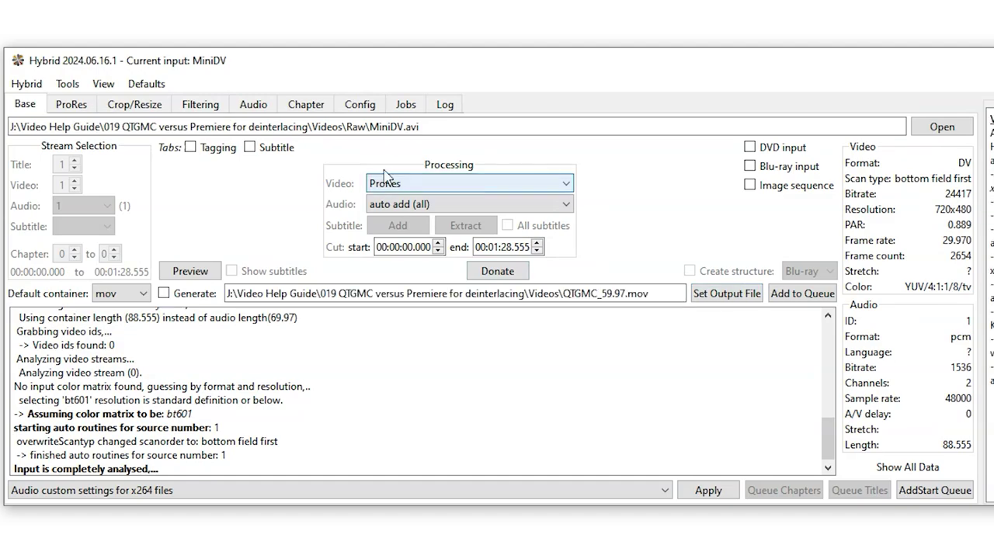
pyautogui.click(86, 104)
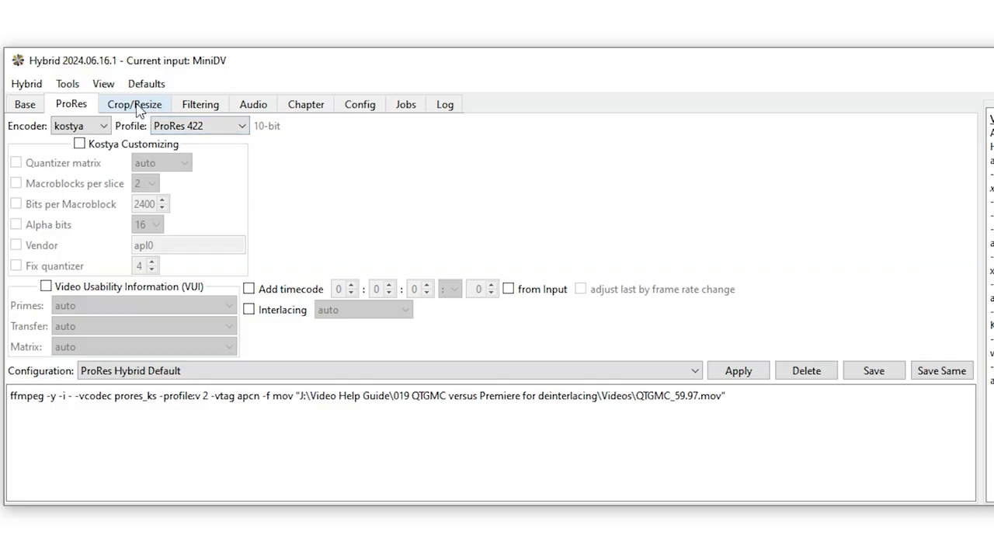
# Review the 720x480 to 1440x1080 square-pixel resize using 9 - lanczos.
pyautogui.click(138, 105)
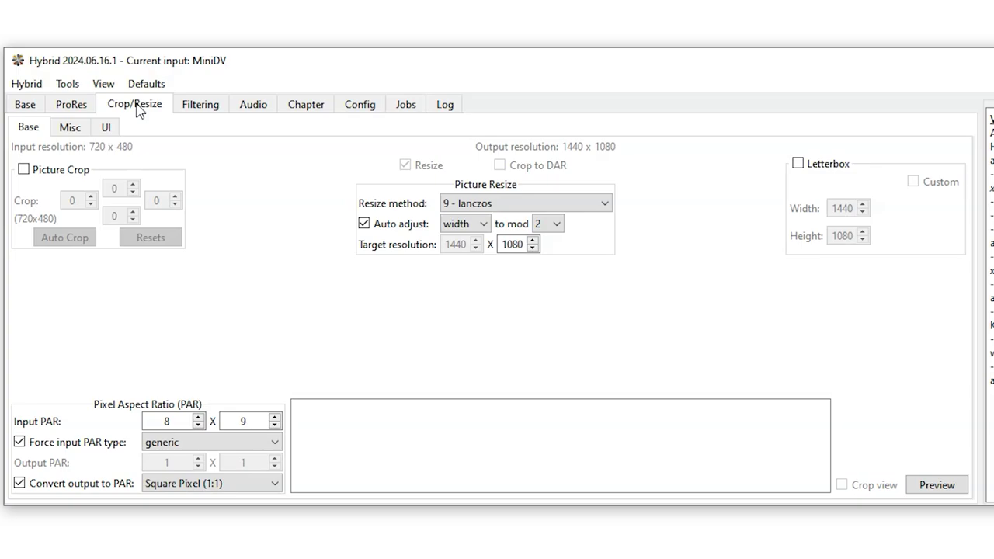
pyautogui.click(526, 203)
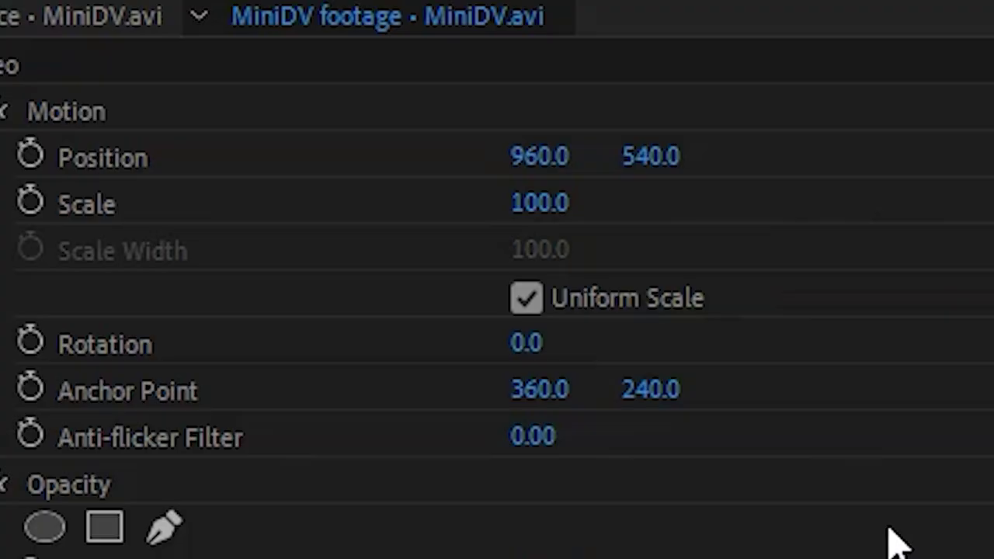
# Set the clip's Motion Scale to 220 in Effect Controls.
pyautogui.click(569, 201)
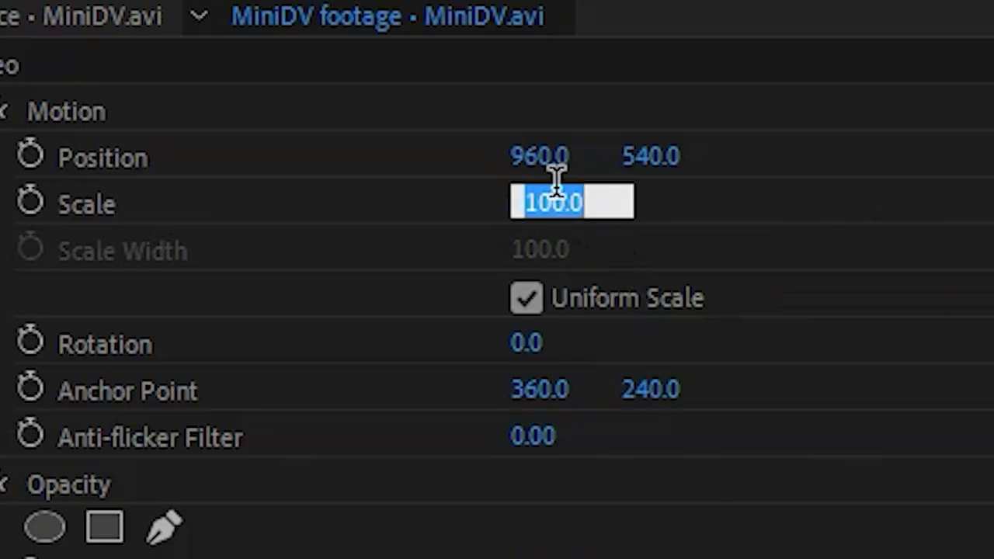
pyautogui.write('220')
pyautogui.press('Return')
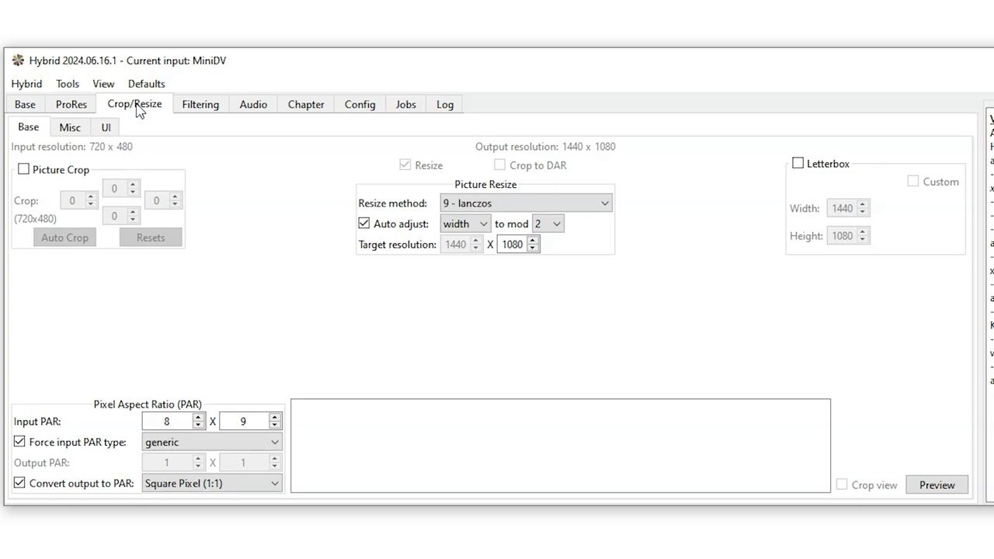
pyautogui.click(184, 110)
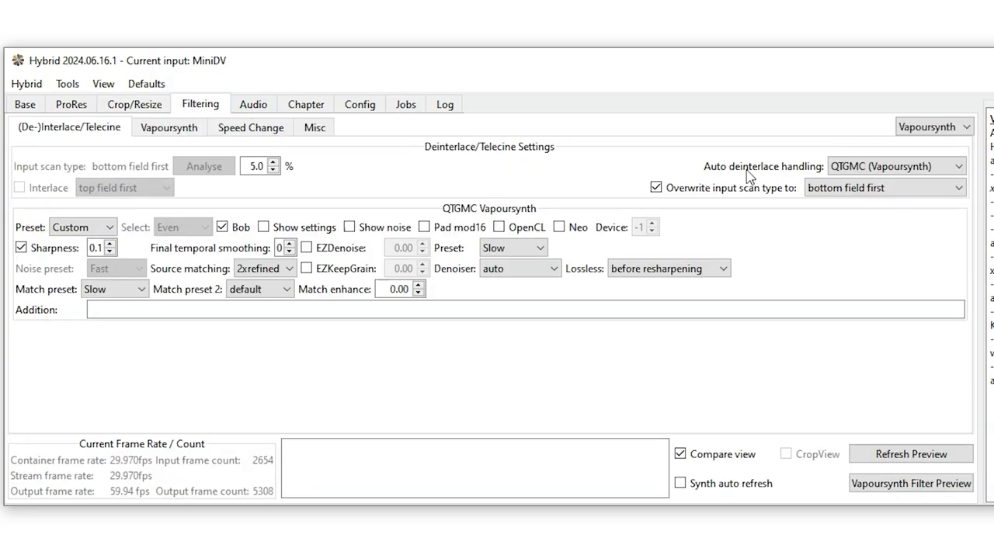
pyautogui.click(938, 193)
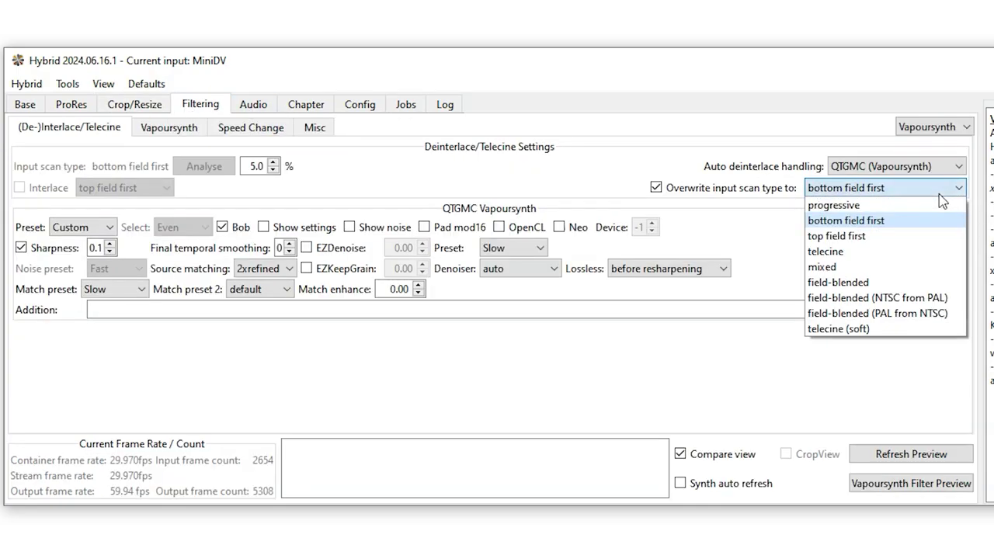
pyautogui.click(939, 195)
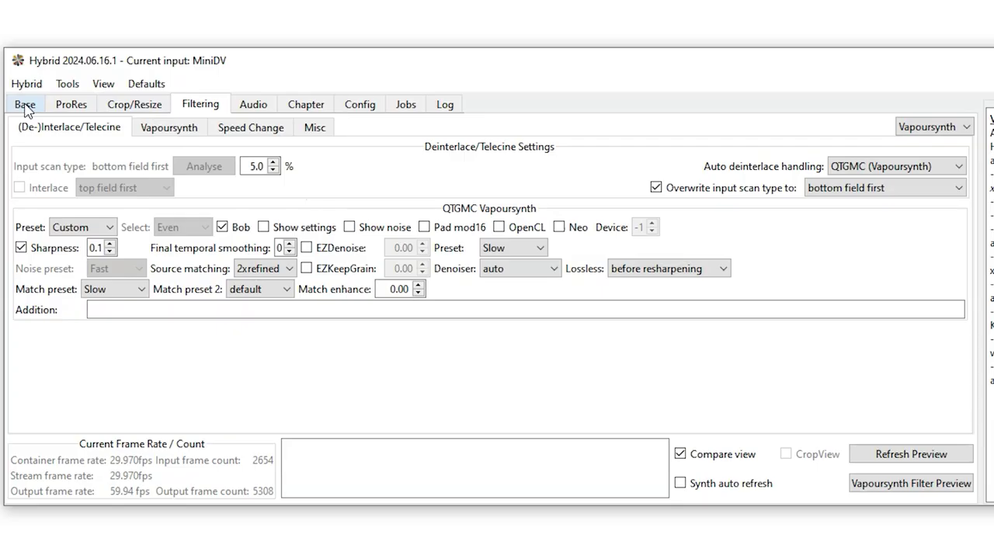
# Inspect the Vapoursynth Frame > Resize settings and the NNEDI3 resizer list.
pyautogui.click(164, 130)
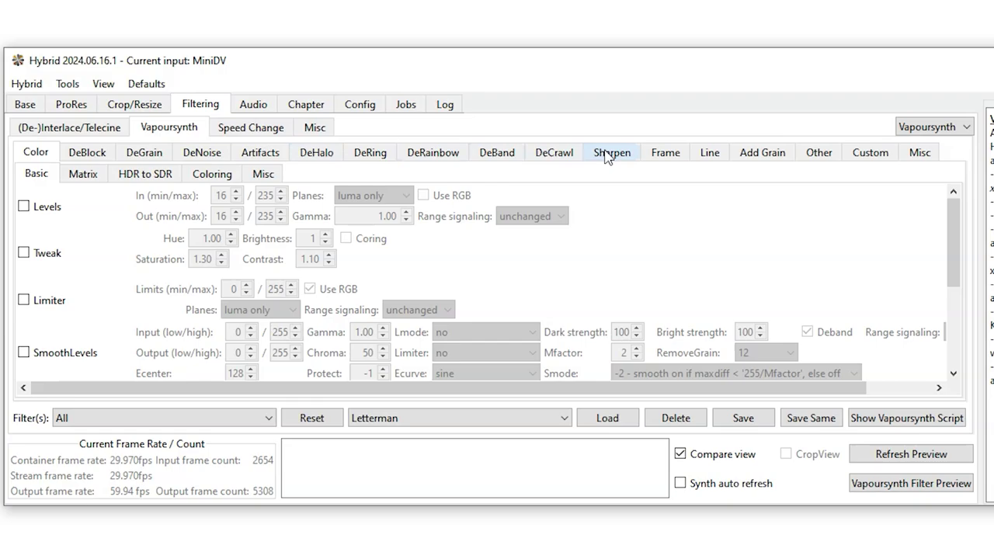
pyautogui.click(665, 152)
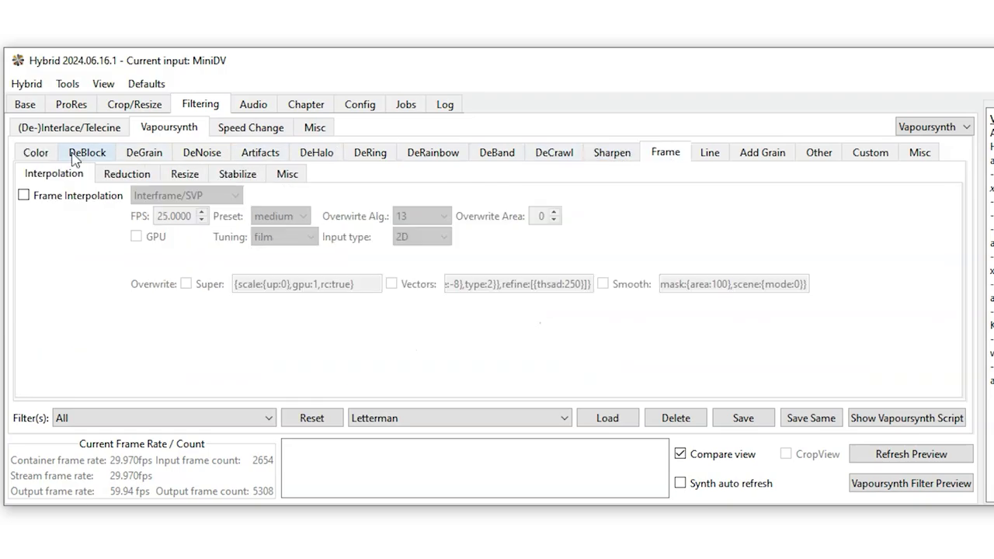
pyautogui.click(186, 175)
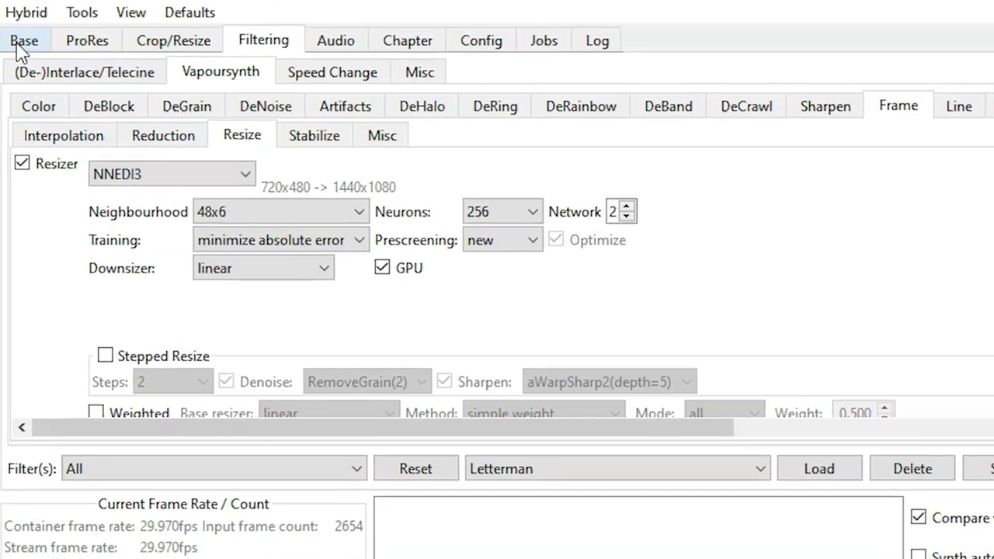
pyautogui.click(161, 181)
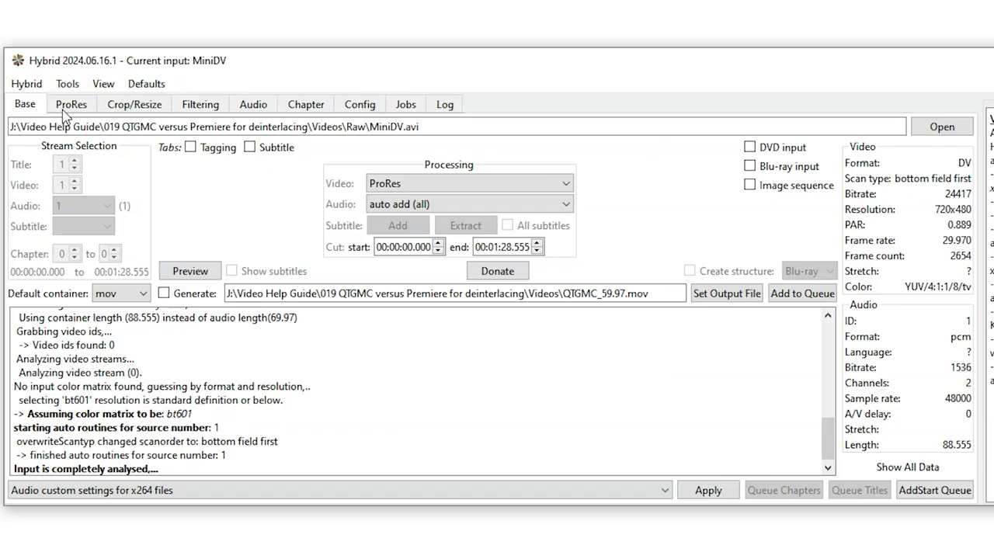
# Queue the MiniDV job and start encoding it to QTGMC_59.97.mov.
pyautogui.click(936, 492)
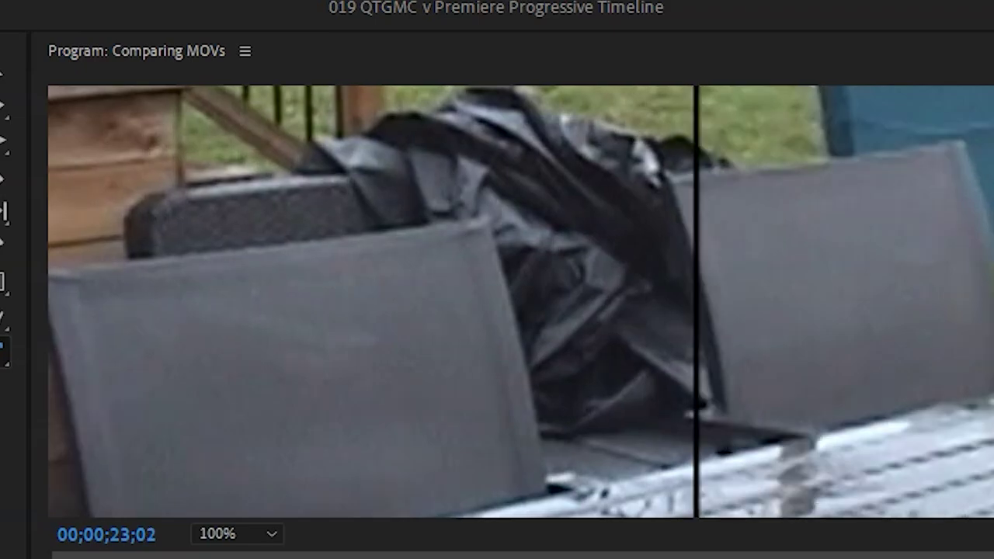
# Advance the split-screen comparison frame by frame from 00;00;23;02 to 00;00;23;17.
pyautogui.press('Right')
pyautogui.press('Right')
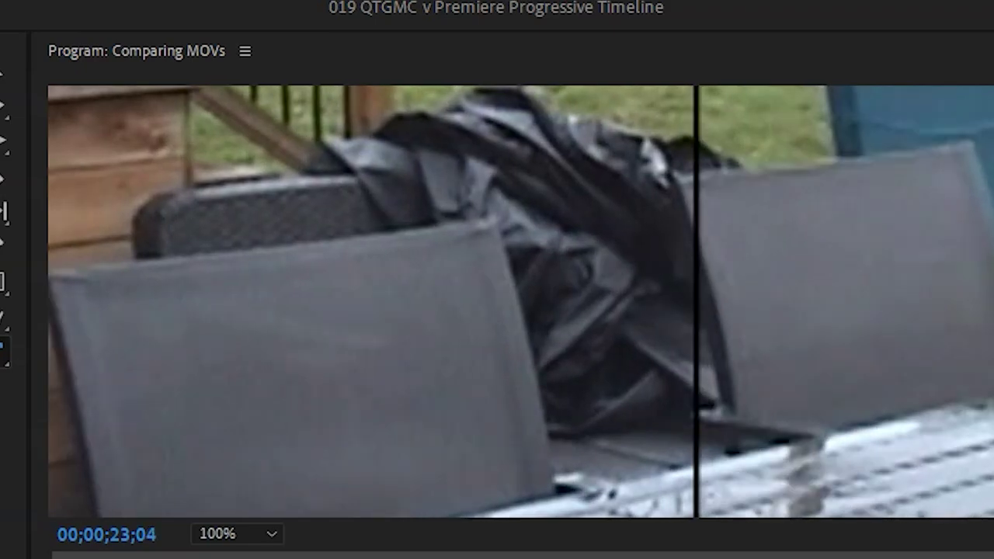
pyautogui.press('Right')
pyautogui.press('Right')
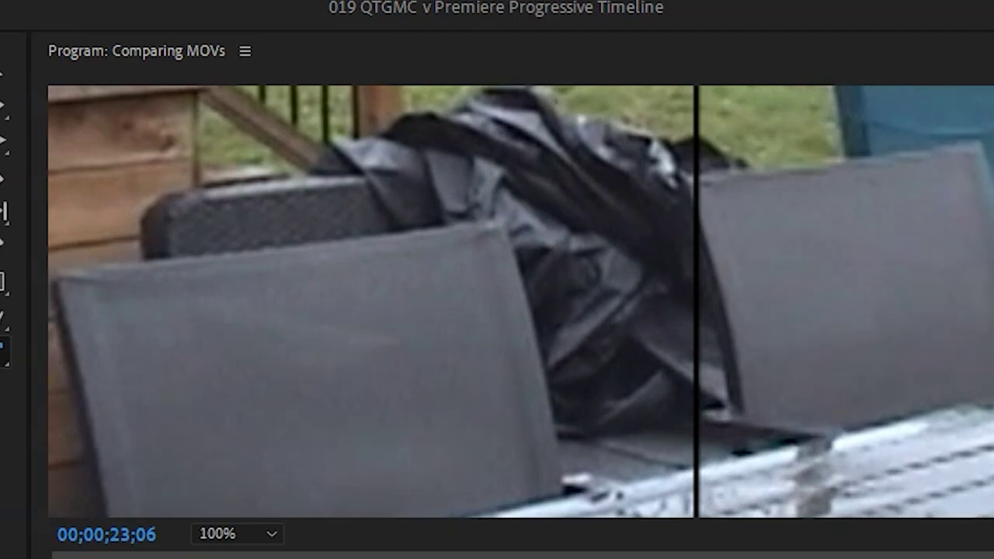
pyautogui.press('Right')
pyautogui.press('Right')
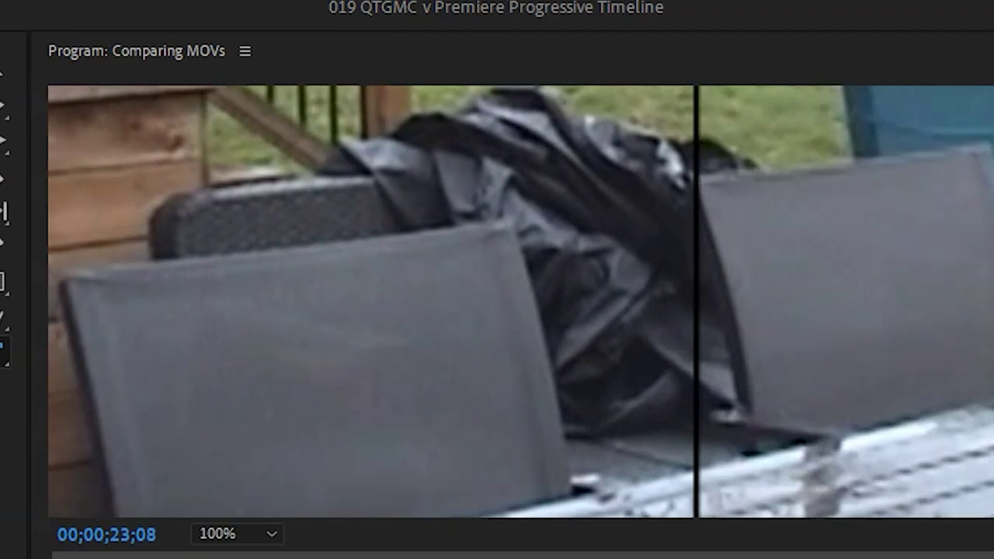
pyautogui.press('Right')
pyautogui.press('Right')
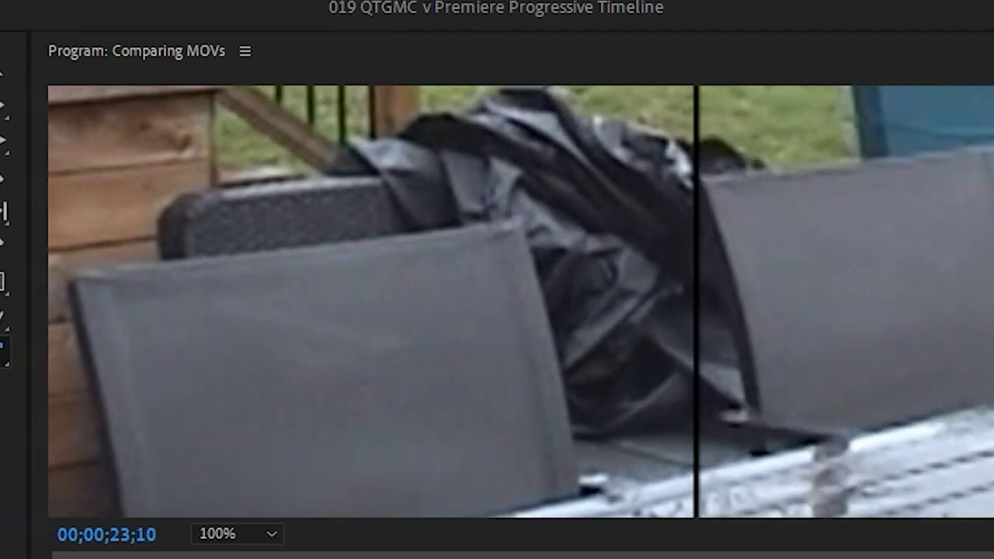
pyautogui.press('Right')
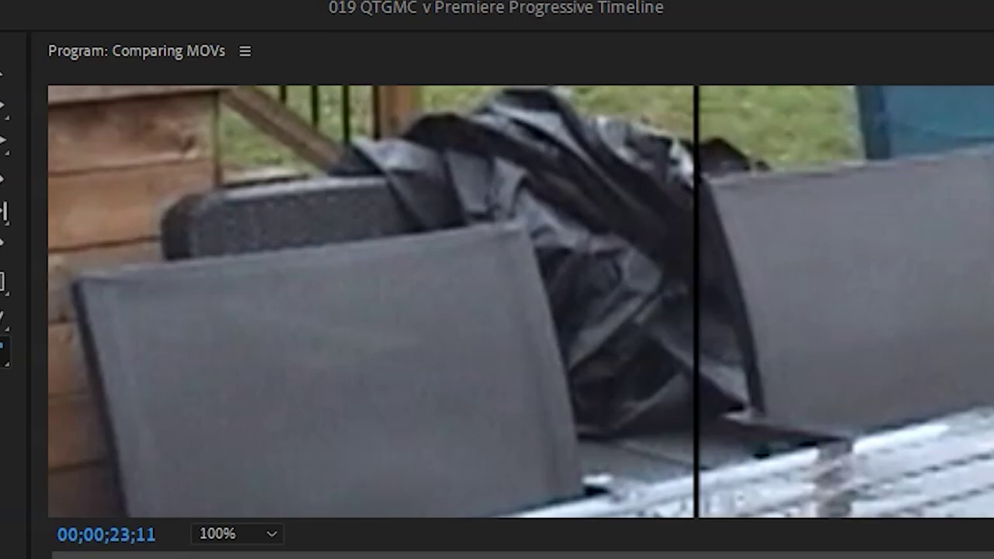
pyautogui.press('Right')
pyautogui.press('Right')
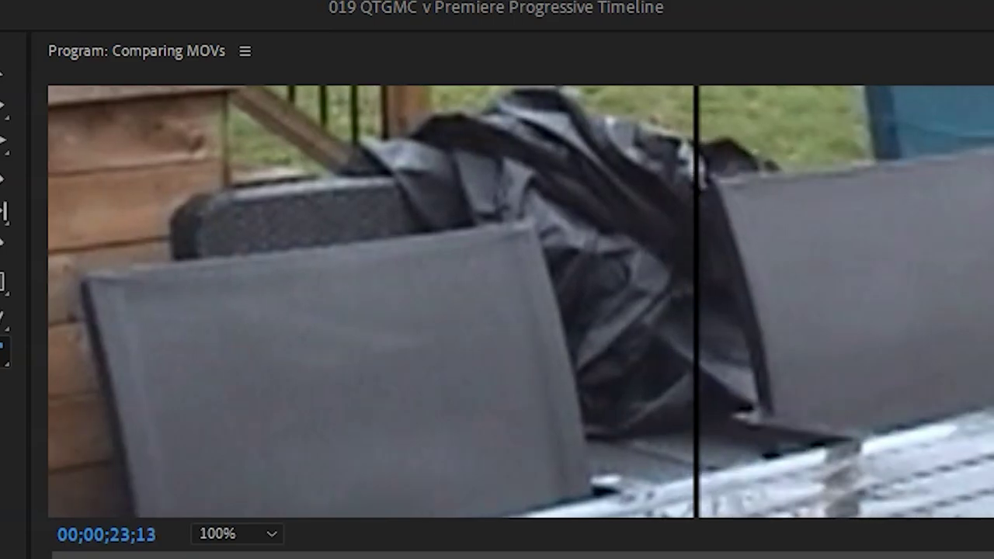
pyautogui.press('Right')
pyautogui.press('Right')
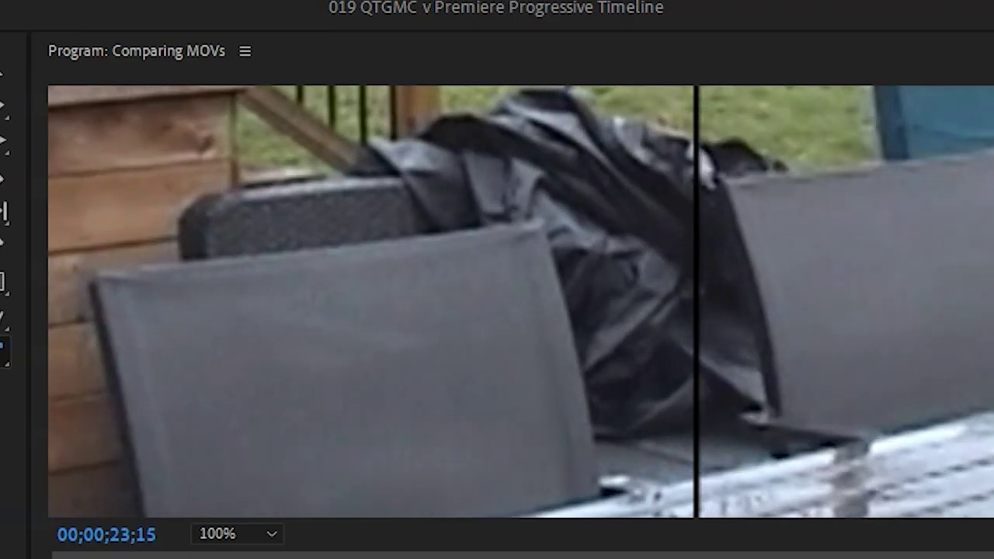
pyautogui.press('Right')
pyautogui.press('Right')
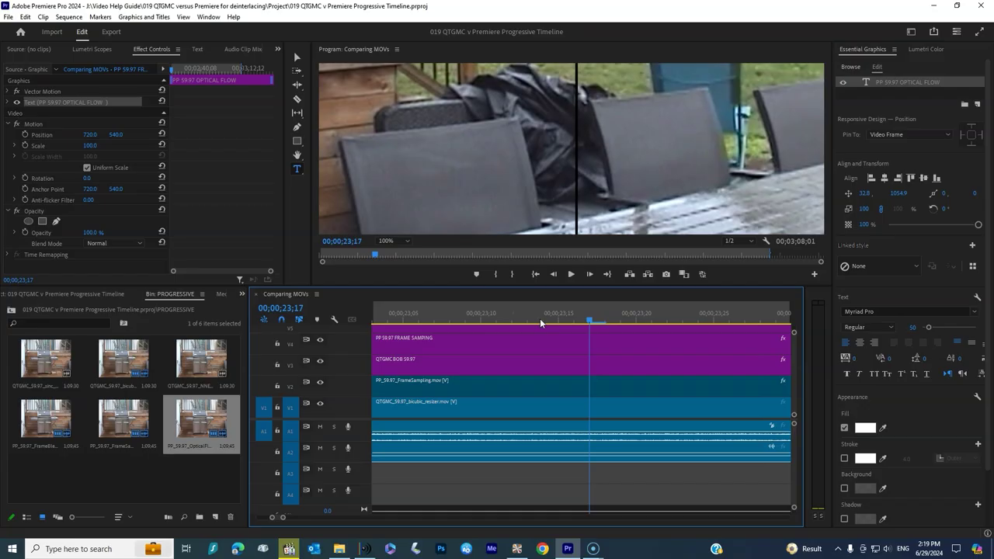
# Zoom out the Comparing MOVs timeline to view the whole comparison.
pyautogui.scroll(-1, 640, 381)
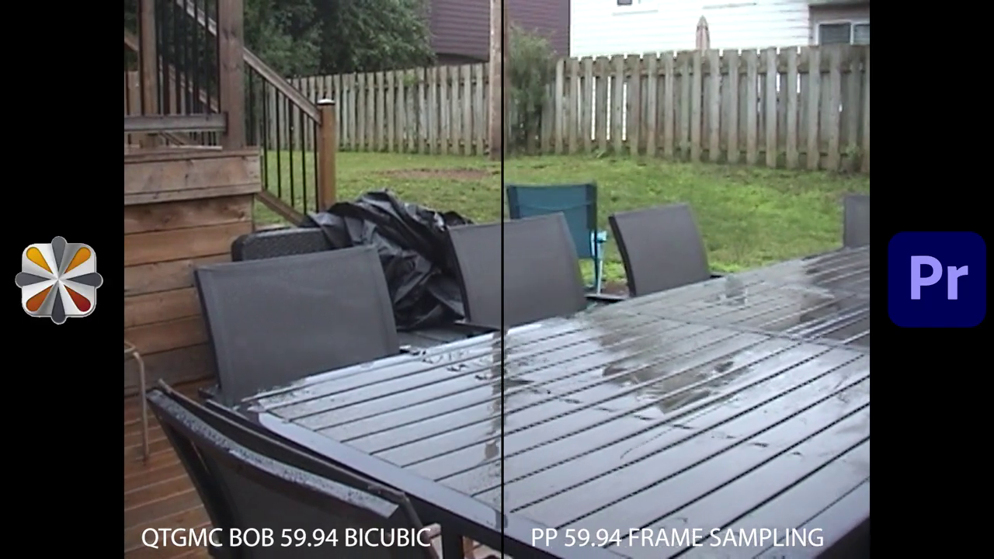